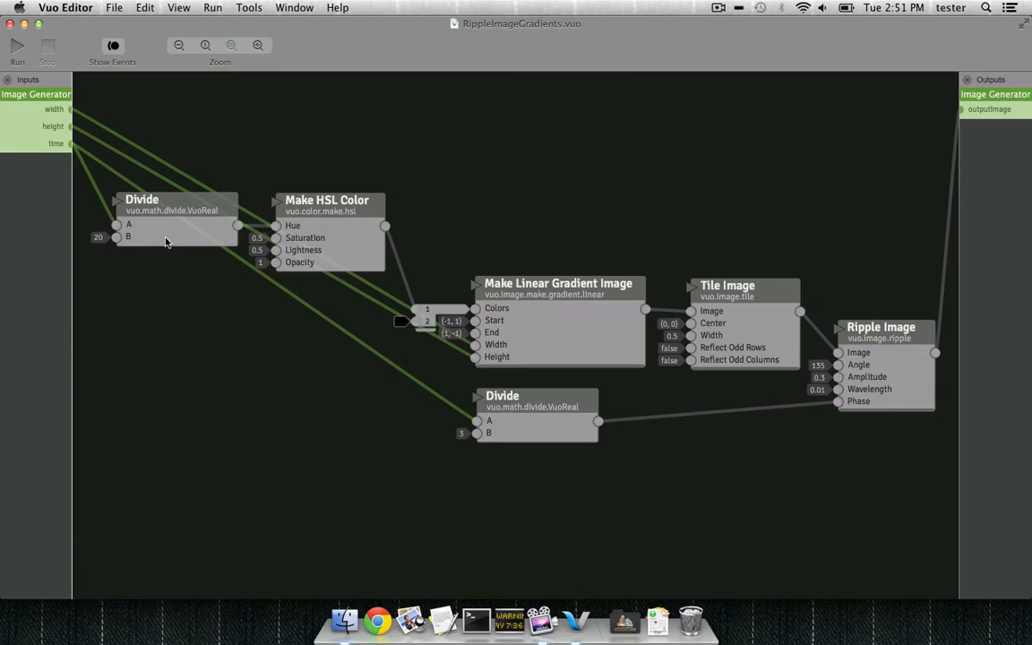
Export the RippleImageGradients composition as a 10-second H.264 movie at 1024×768 and 30 frames per second.
left_click(114, 8)
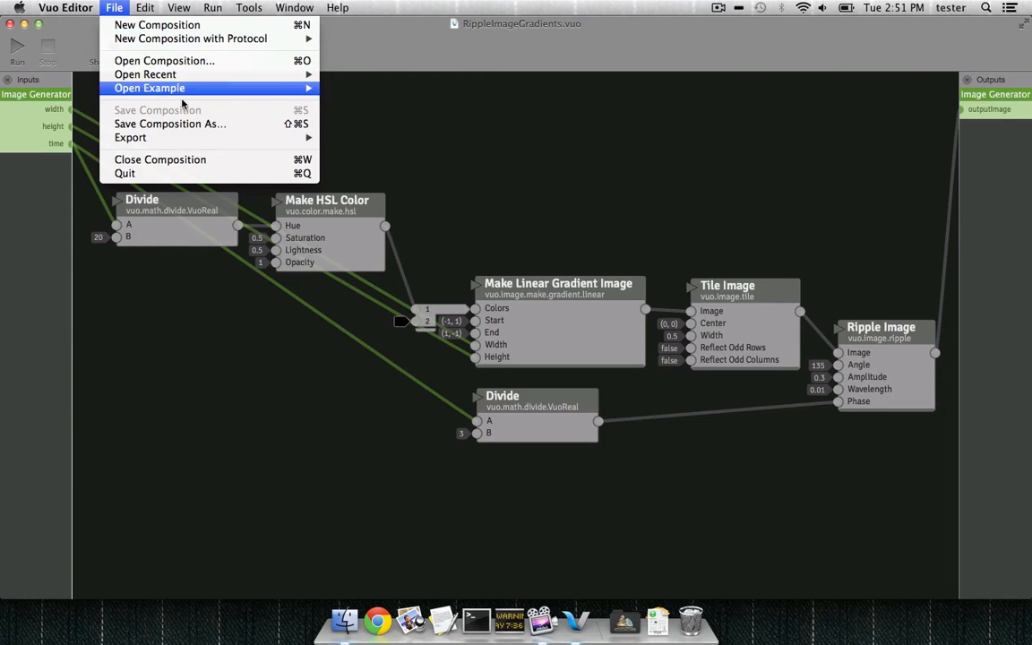
mouse_move(251, 138)
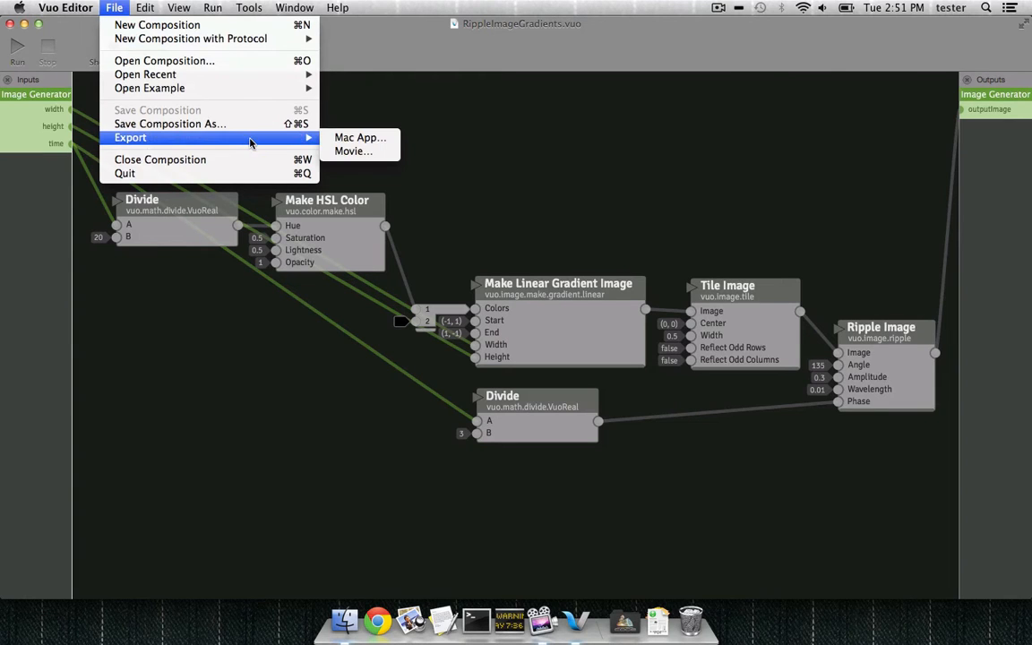
left_click(354, 152)
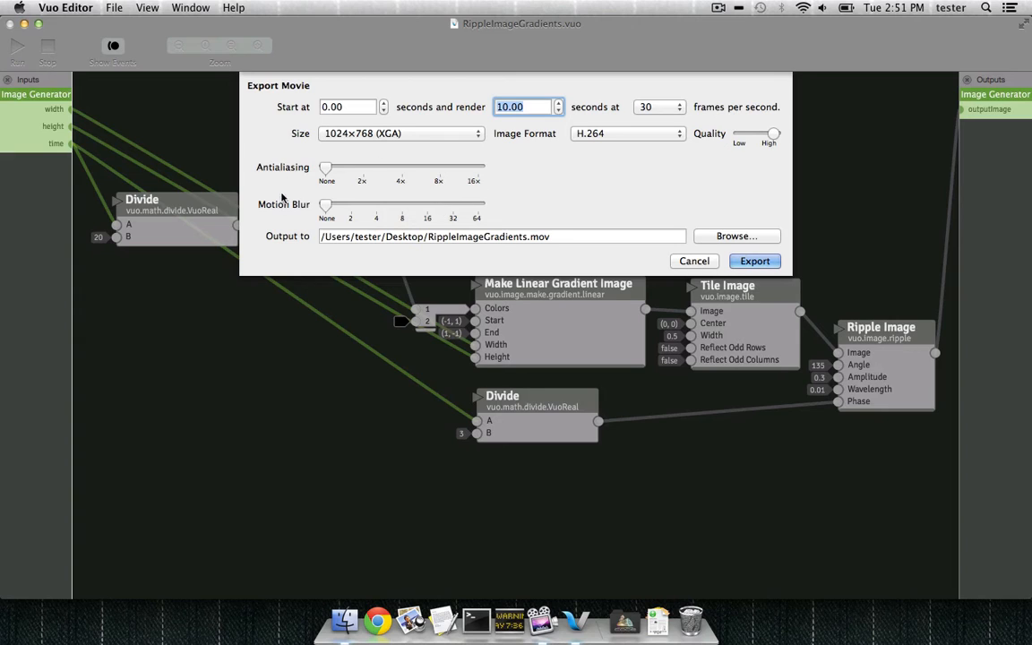
left_click(753, 262)
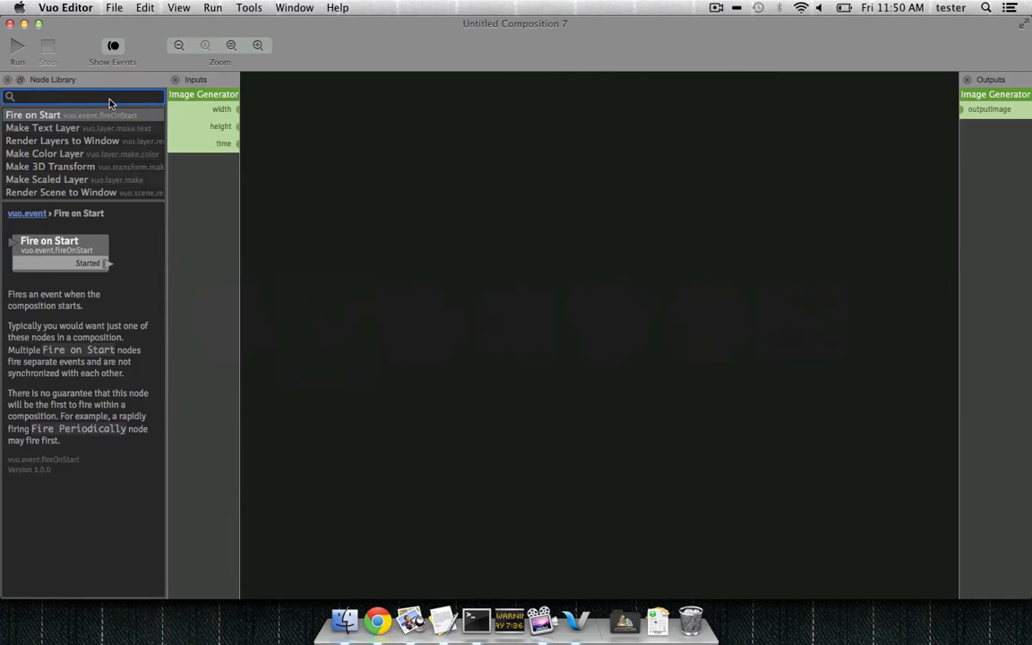
Add a Make Linear Gradient Image node and connect the published width and height inputs to its Width and Height.
type("linear gra")
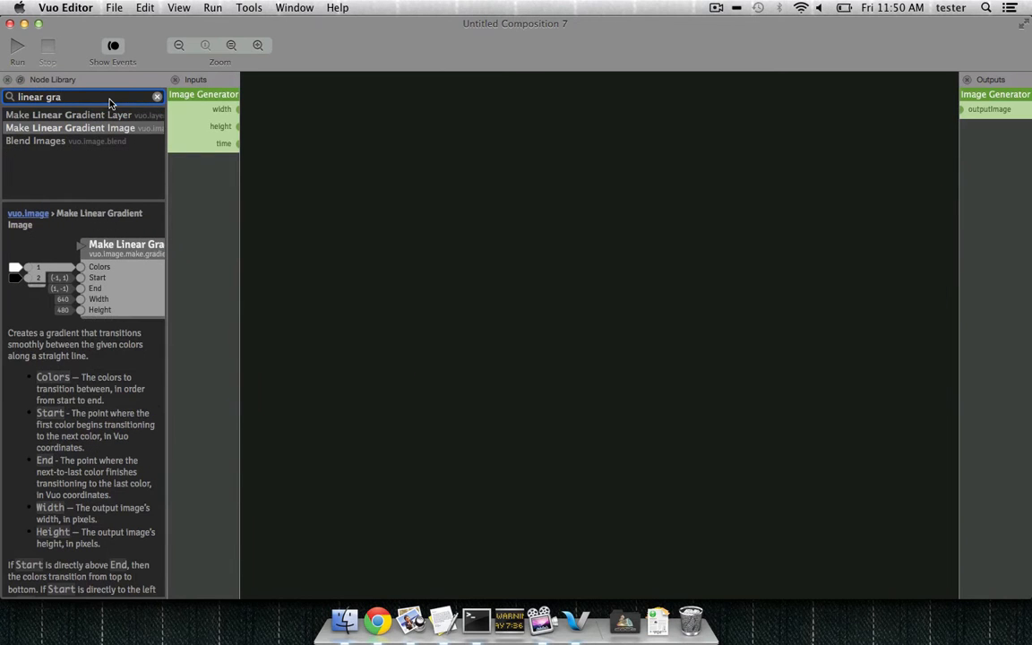
left_click_drag(120, 128, 362, 137)
left_click_drag(239, 109, 456, 171)
left_click_drag(239, 126, 456, 182)
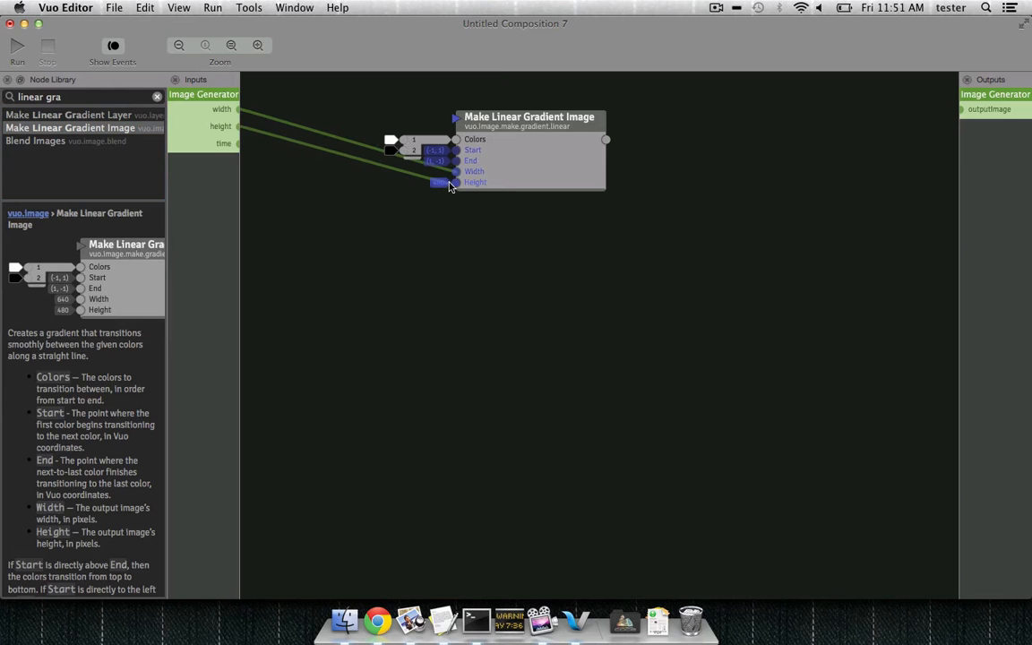
left_click_drag(543, 150, 460, 145)
left_click(529, 270)
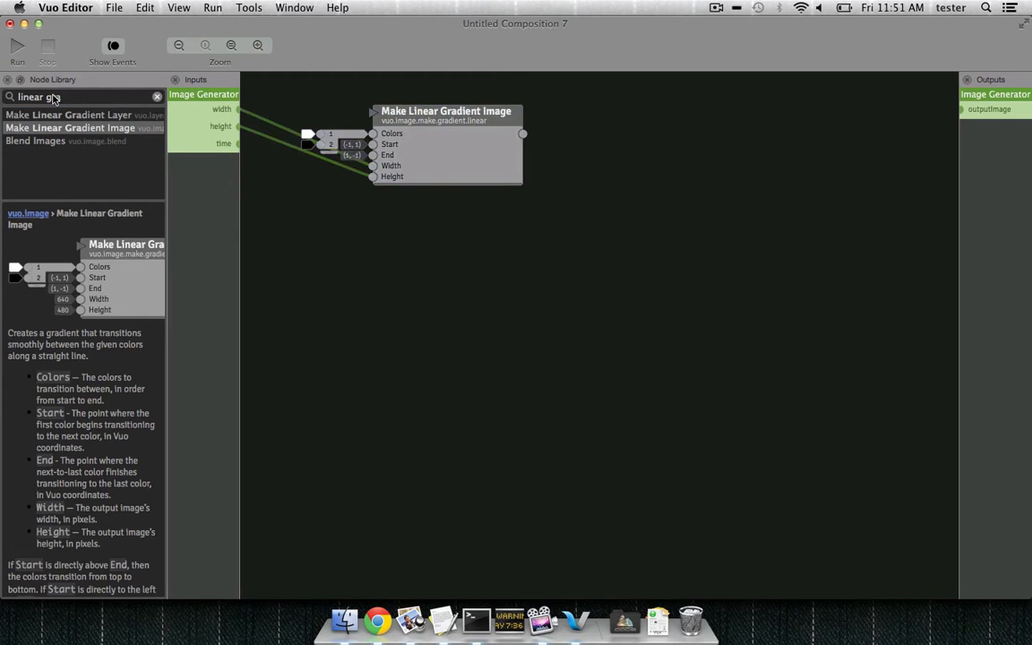
Add a Make Kaleidoscope Image node between the gradient image and outputImage, with Reflect Odd Sides set to false.
left_click(53, 96)
type("kalei")
key("Return")
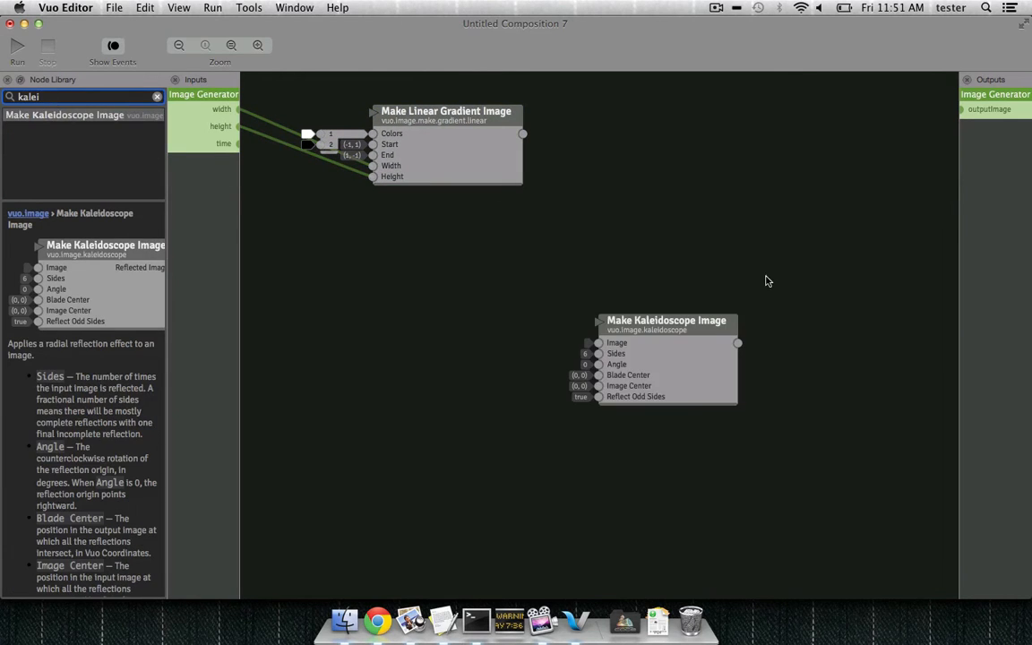
left_click_drag(676, 388, 666, 183)
left_click_drag(522, 133, 595, 137)
left_click_drag(735, 137, 961, 109)
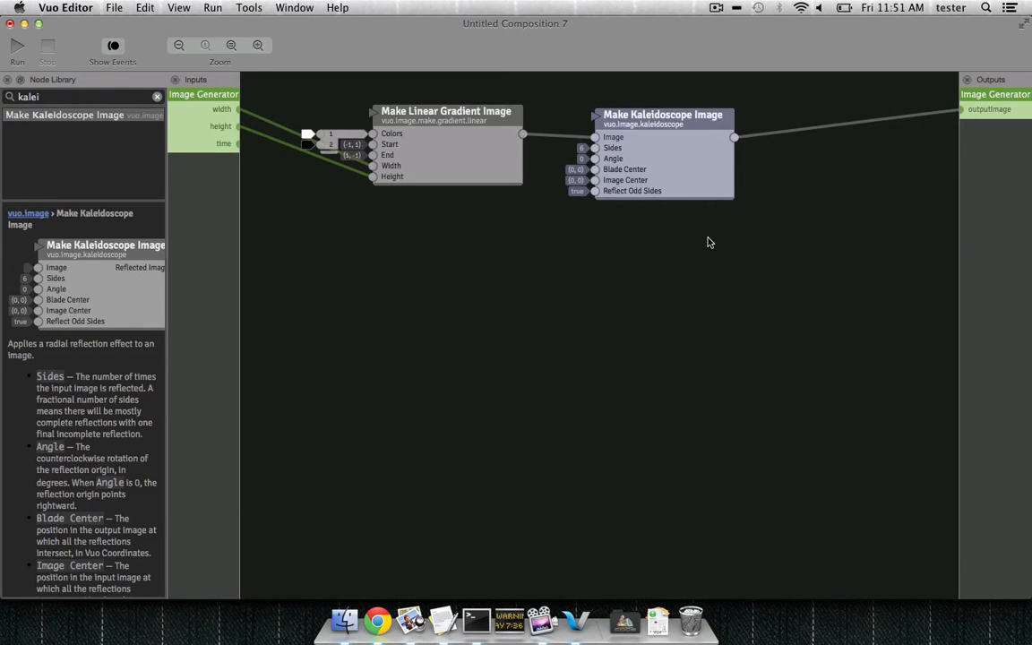
left_click(579, 193)
left_click(570, 177)
Add a Multiply node that multiplies time by 10, feed its result into the kaleidoscope's Angle and run the composition.
left_click(93, 95)
type("multi")
left_click_drag(51, 115, 385, 244)
left_click(381, 285)
key("Return")
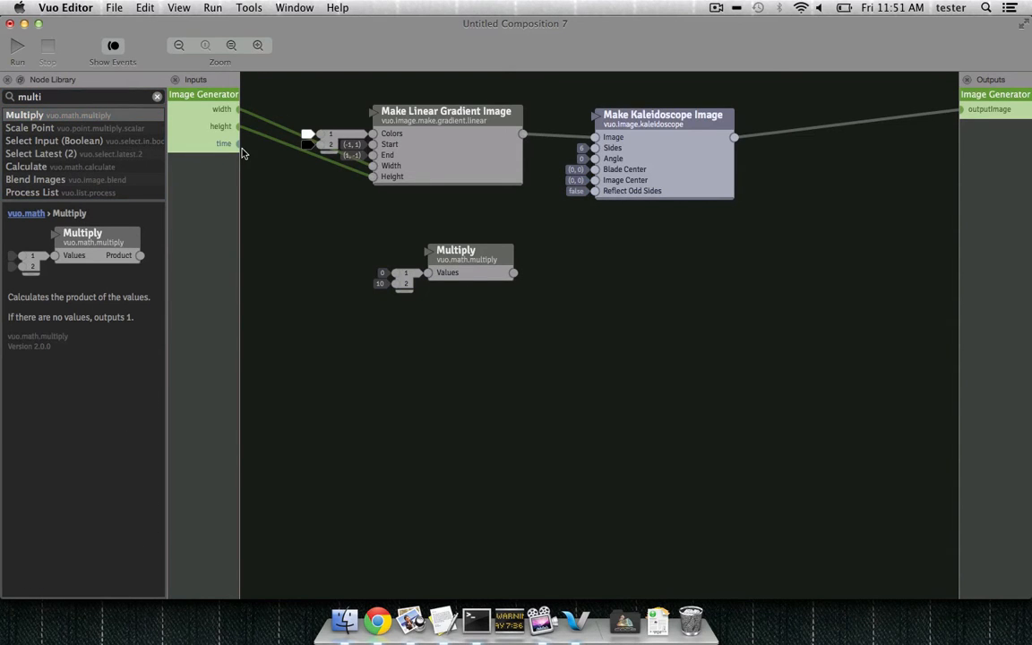
left_click_drag(235, 144, 392, 272)
left_click_drag(514, 274, 593, 159)
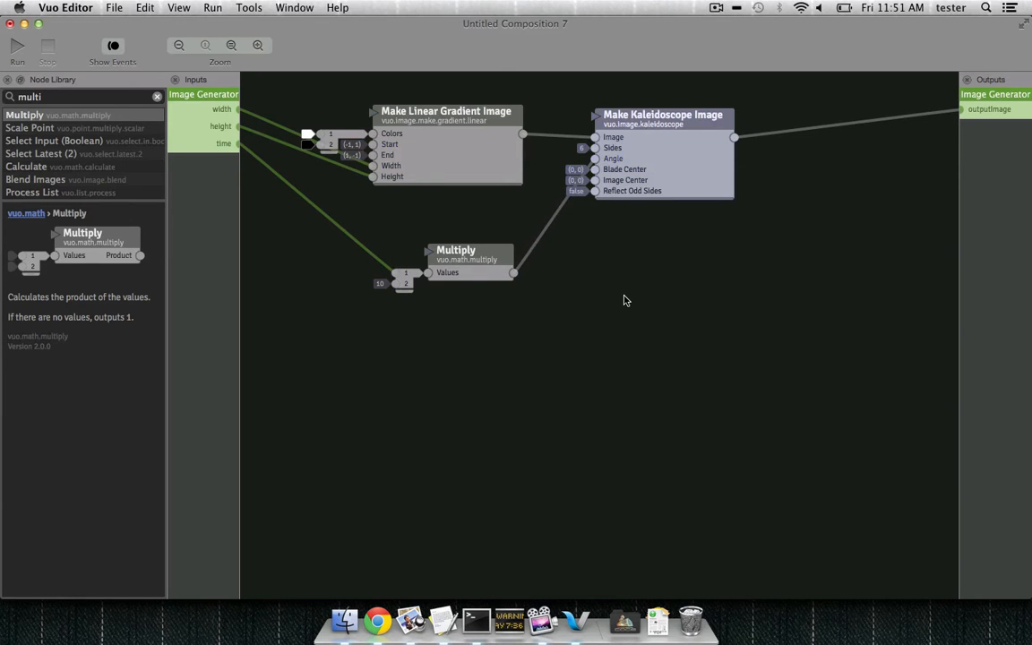
left_click(12, 50)
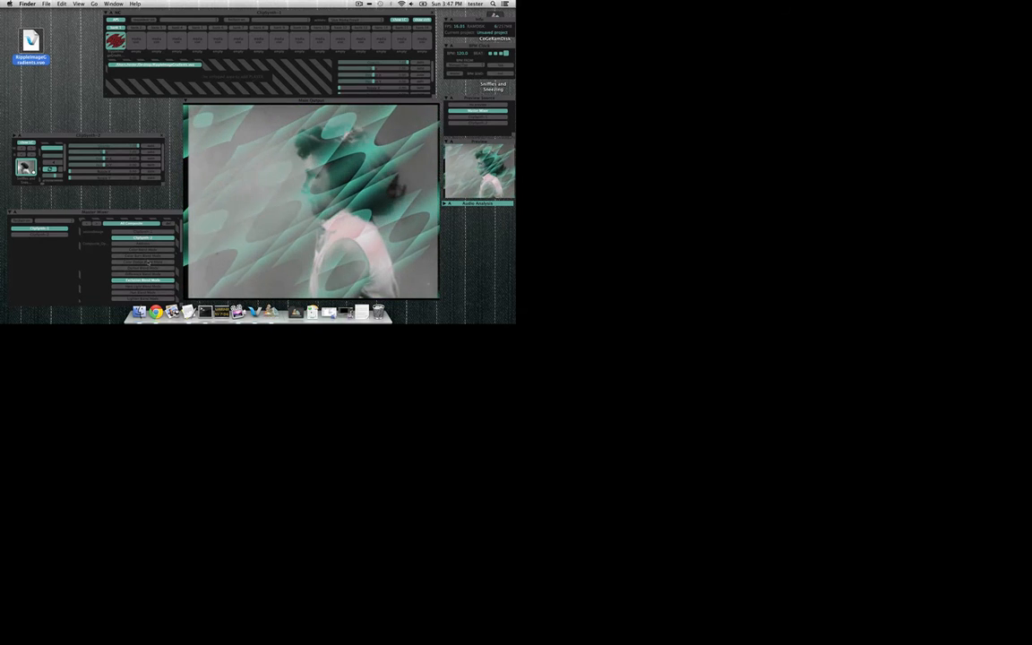
Place a Make Kaleidoscope Image node beside the gradient node and wire it from the gradient to outputImage.
left_click(689, 79)
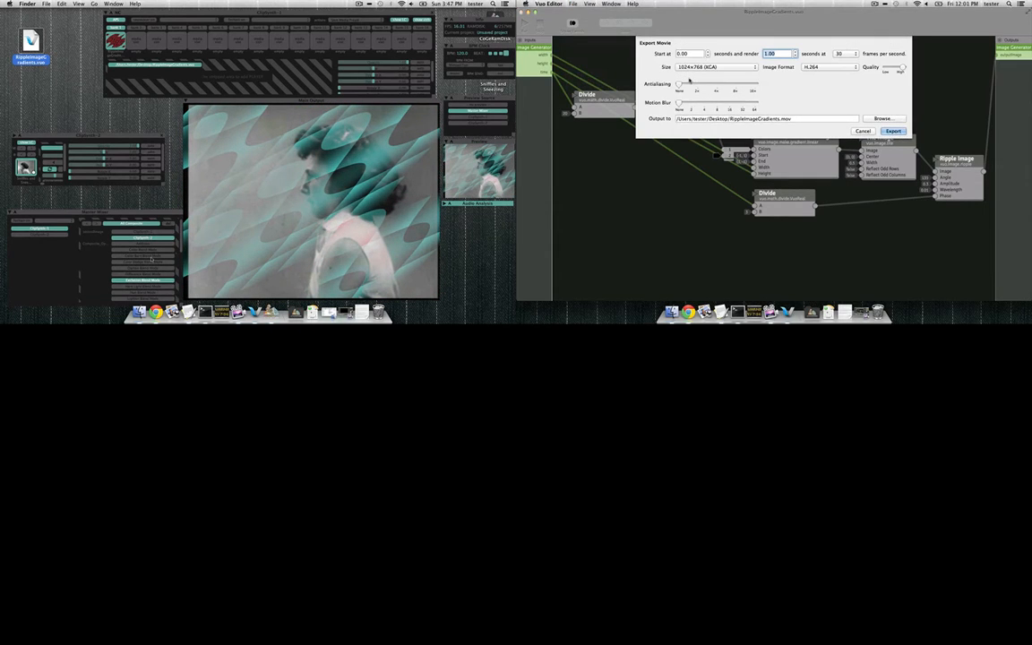
type("kalei")
key("Return")
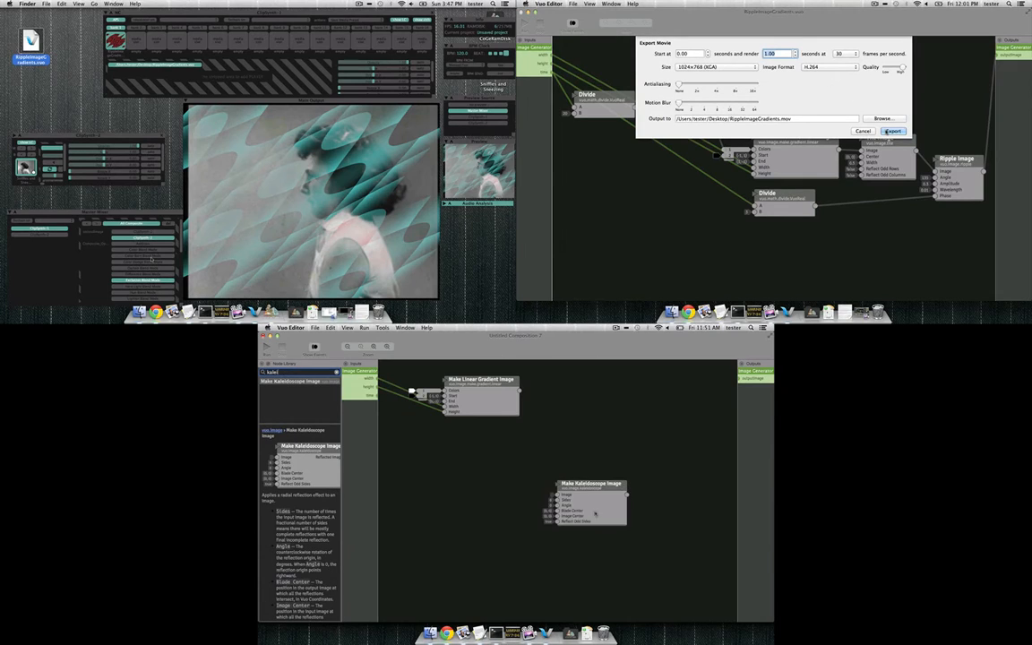
left_click_drag(591, 514, 590, 413)
left_click_drag(520, 391, 556, 393)
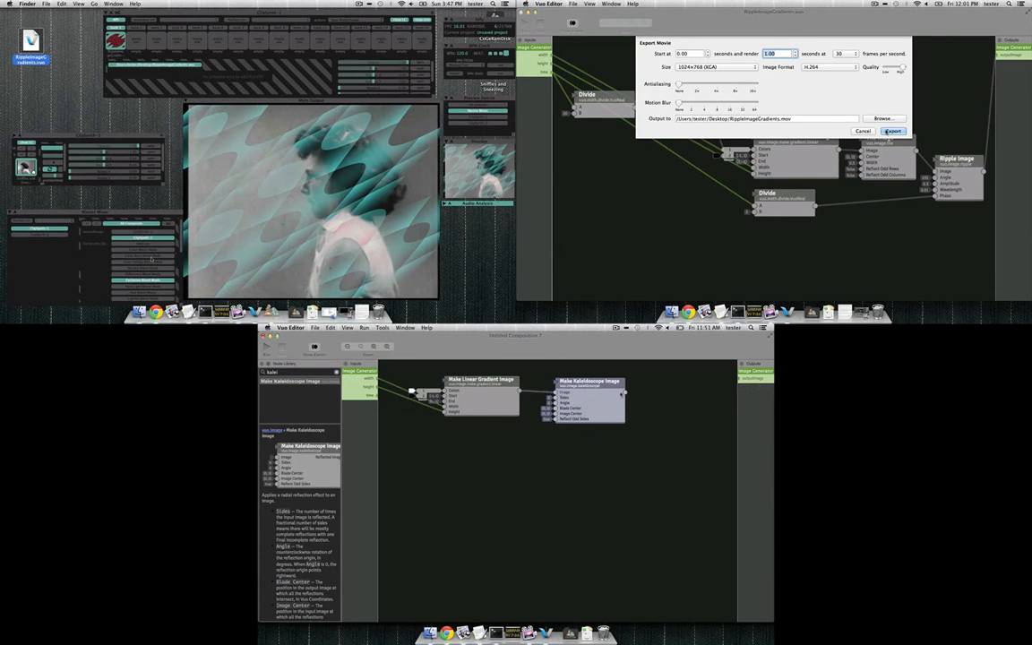
left_click_drag(626, 392, 740, 380)
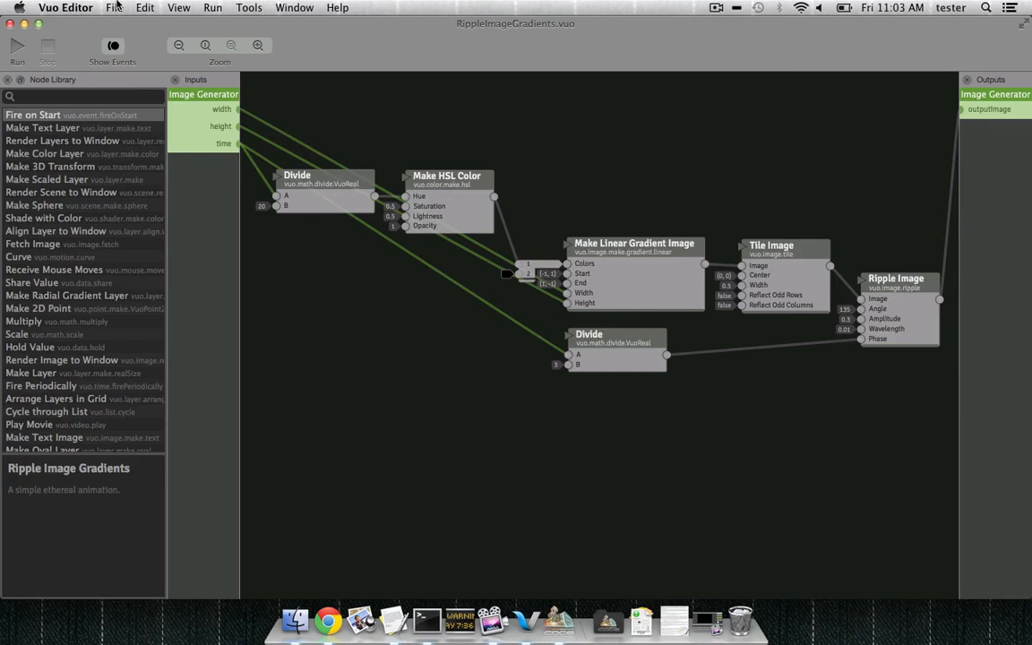
Save the composition to the Desktop as RippleImageGradients.vuo.
left_click(109, 7)
left_click(135, 123)
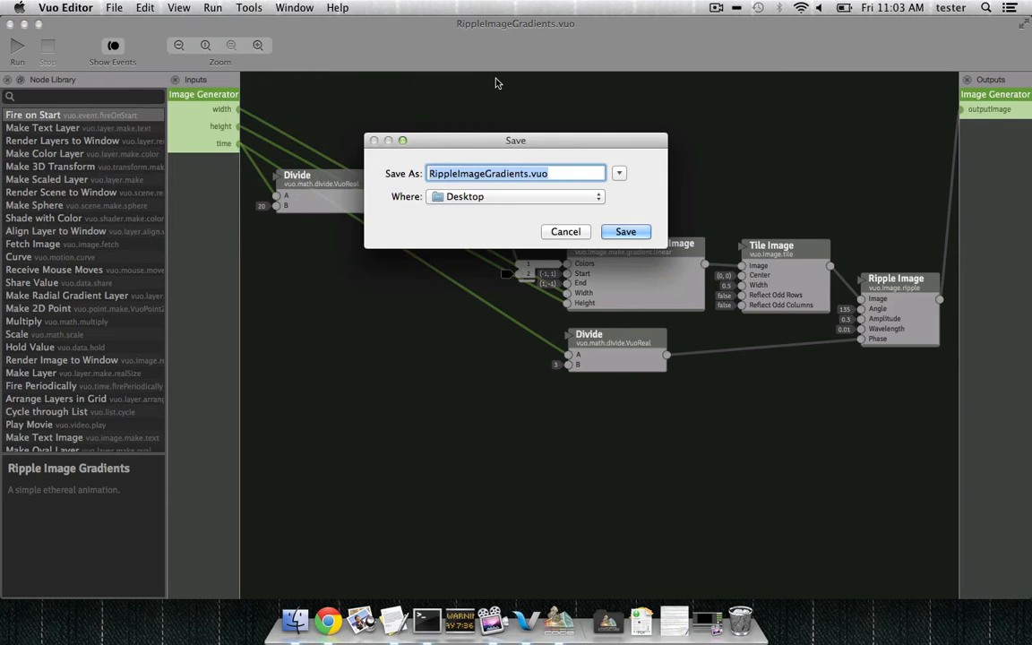
left_click(627, 232)
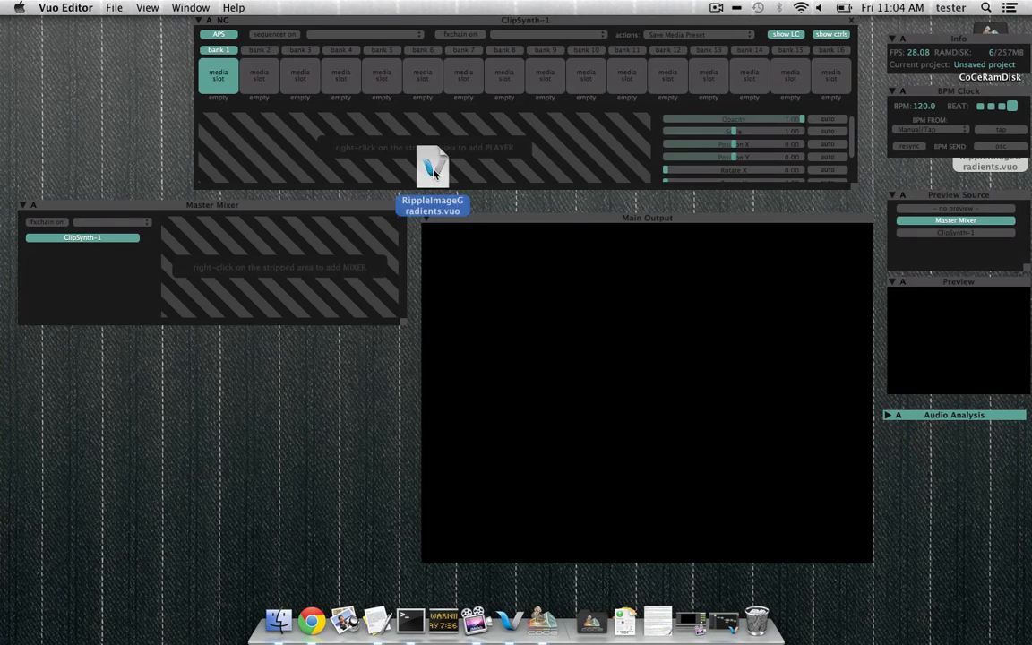
Load RippleImageGradients.vuo from the Desktop into the first media slot of ClipSynth-1 in CoGe and trigger it.
left_click_drag(431, 166, 223, 83)
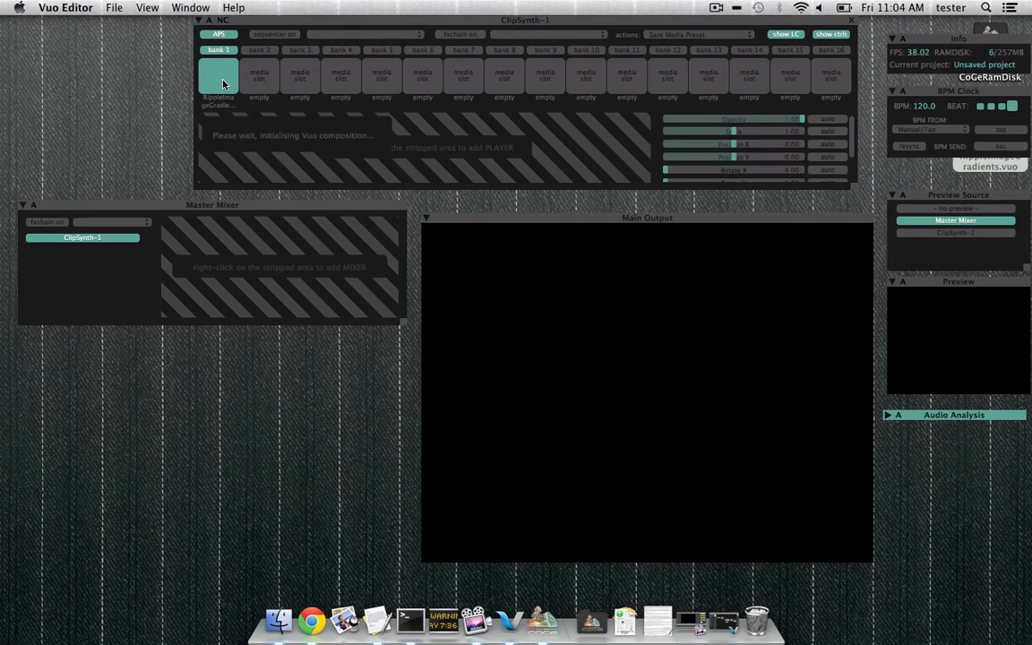
left_click(223, 83)
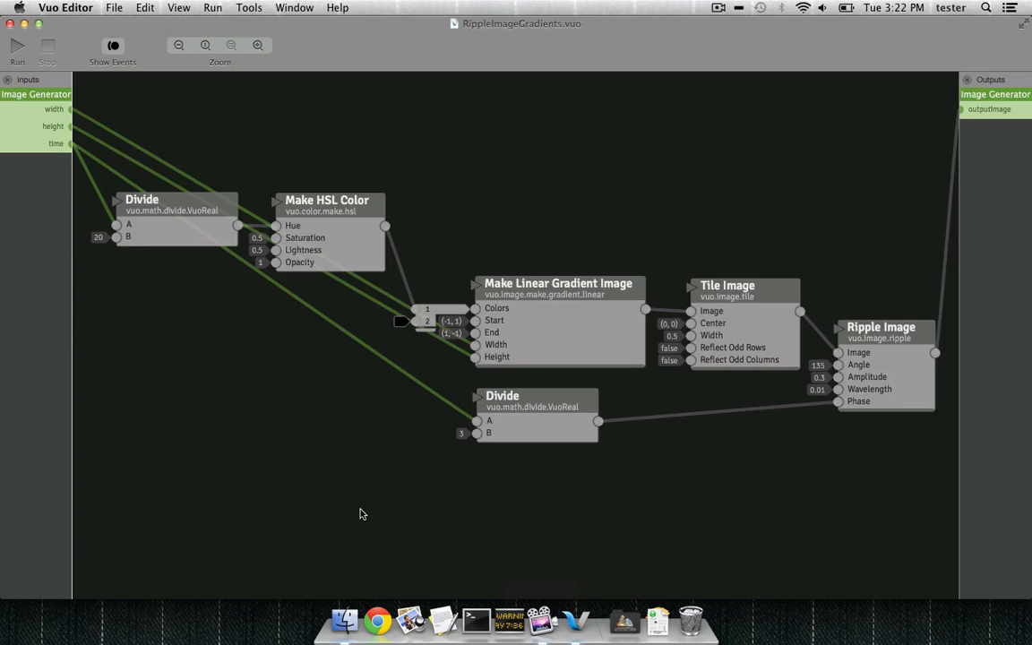
Run the RippleImageGradients composition in Vuo Editor and move its Vuo Scene preview window.
left_click(16, 49)
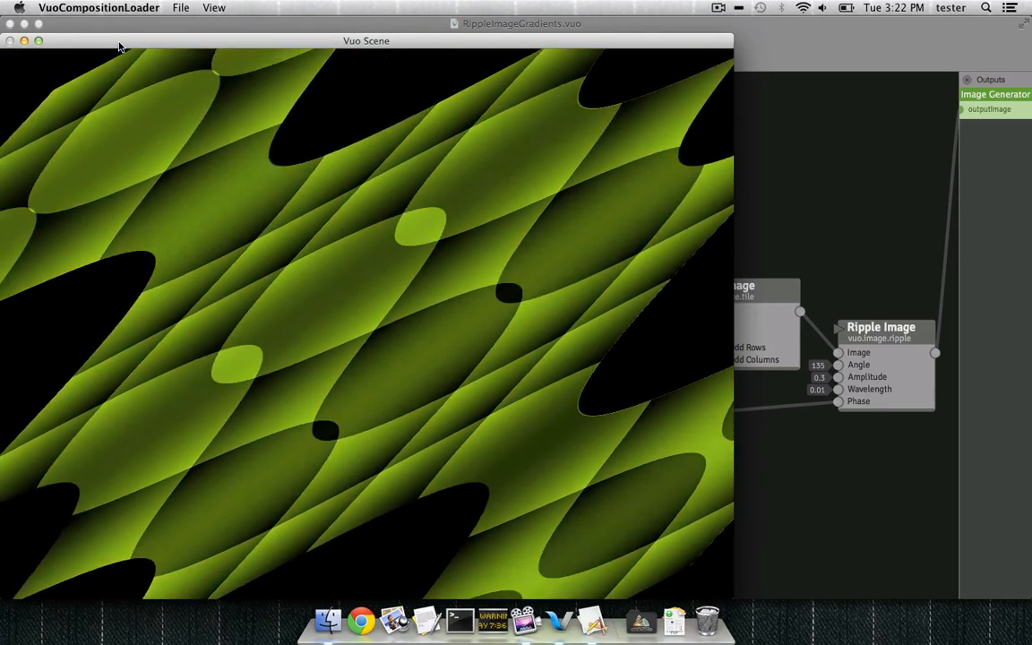
left_click_drag(116, 41, 136, 395)
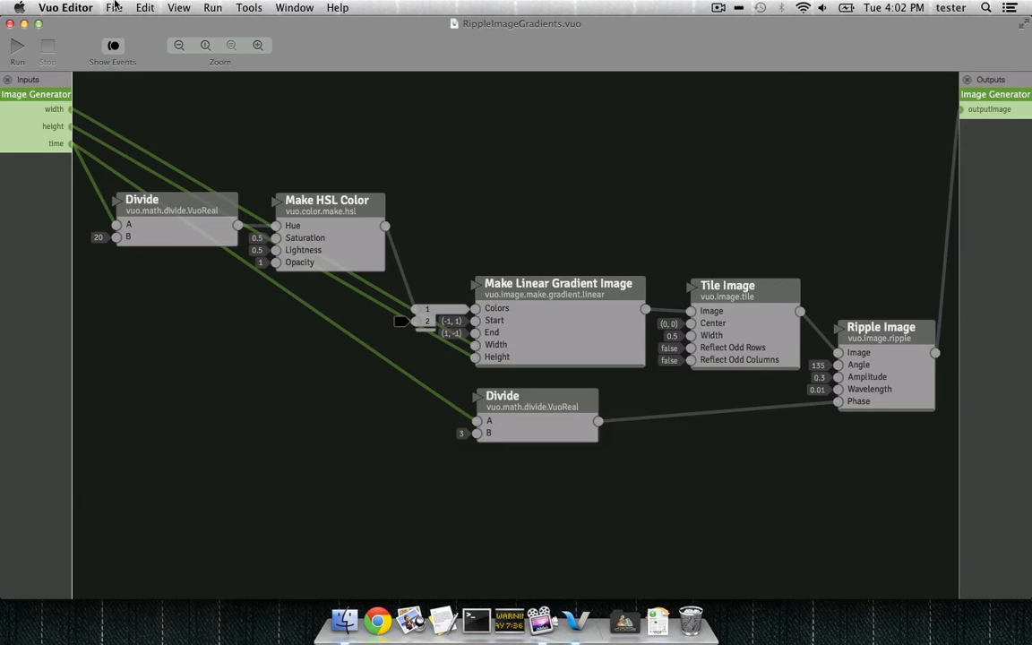
Export the composition as a 3-second 1024×768 H.264 movie named RippleImageGradients.mov and play it in QuickTime Player.
left_click(113, 7)
mouse_move(169, 139)
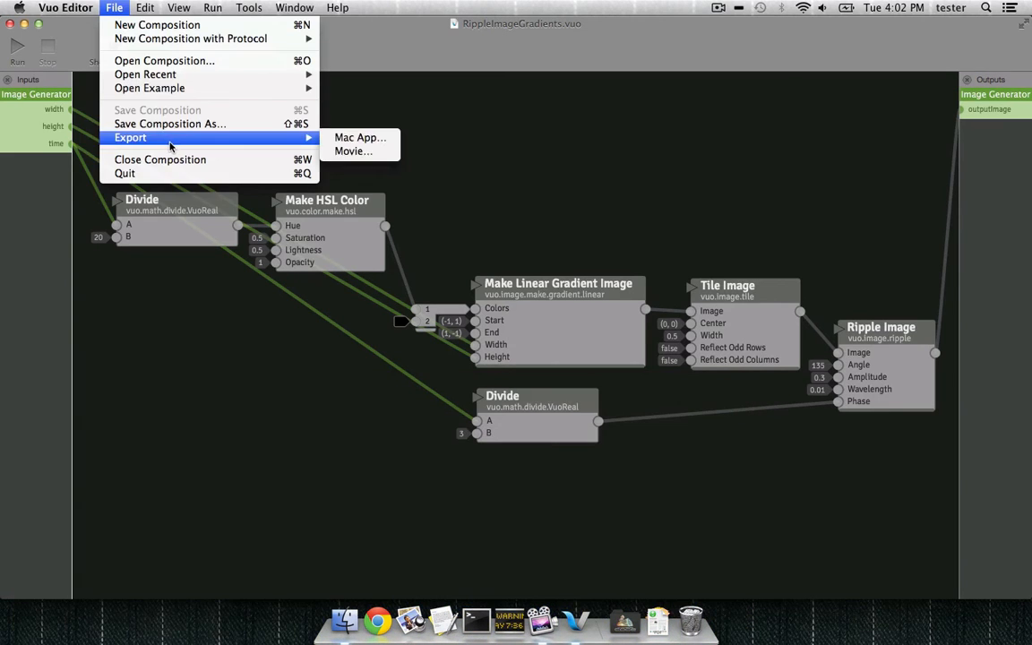
left_click(353, 153)
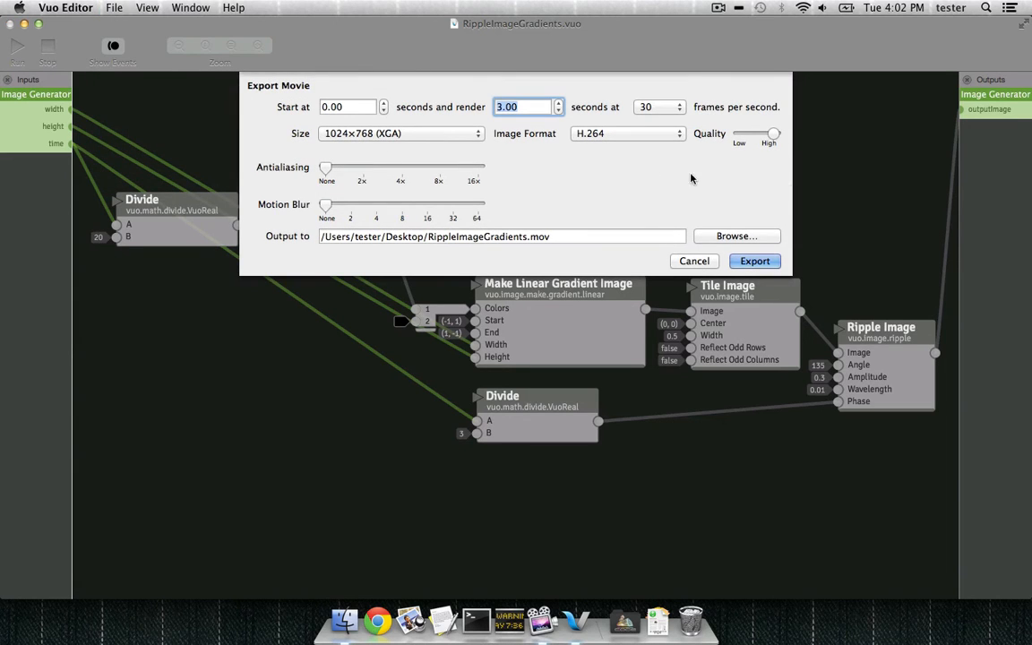
left_click(749, 264)
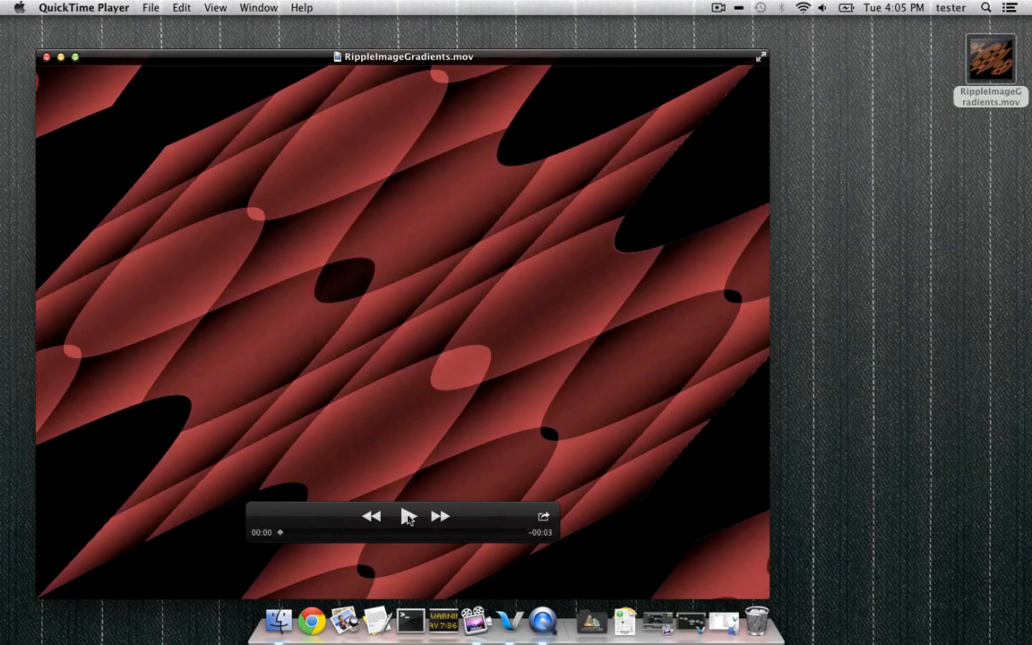
left_click(406, 517)
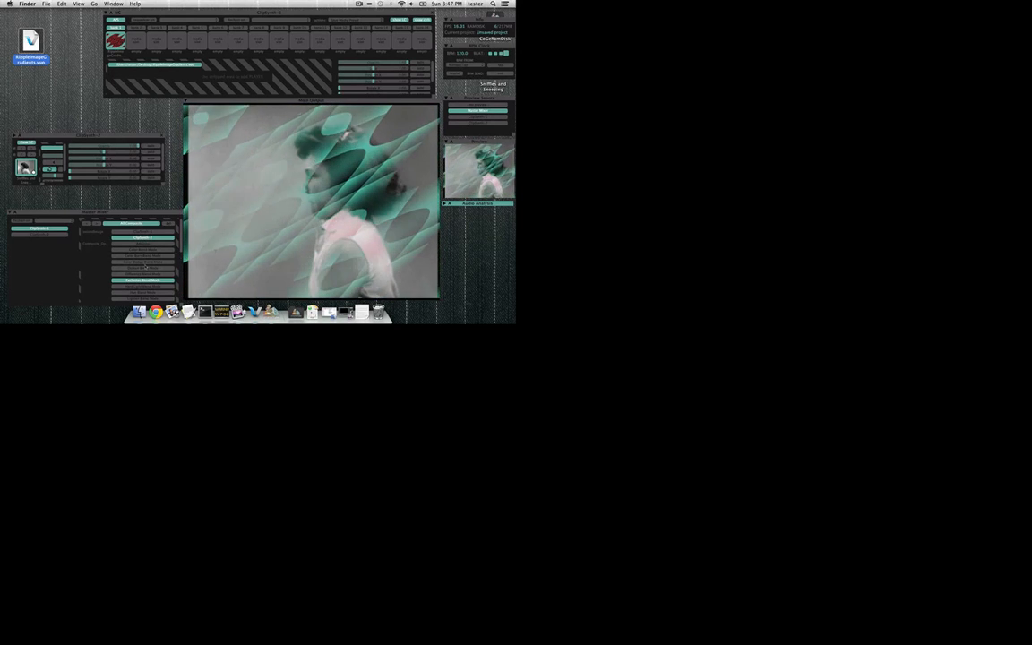
Find and add a Make Kaleidoscope Image node, then connect the gradient to its Image and its output to outputImage.
left_click(690, 72)
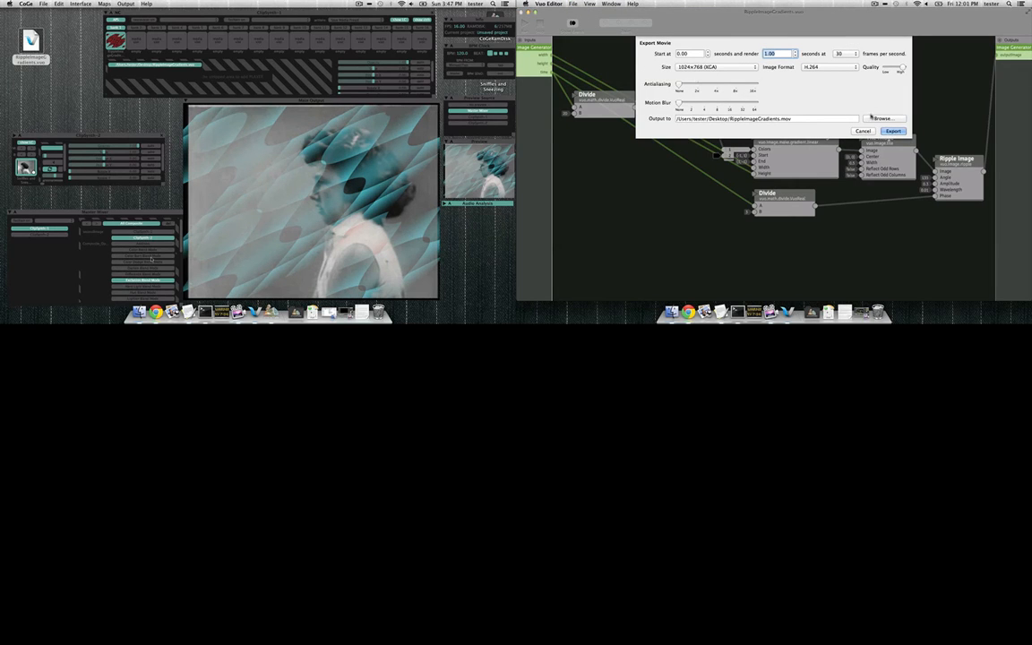
left_click(286, 373)
type("kalei")
key("Return")
left_click_drag(593, 518, 592, 415)
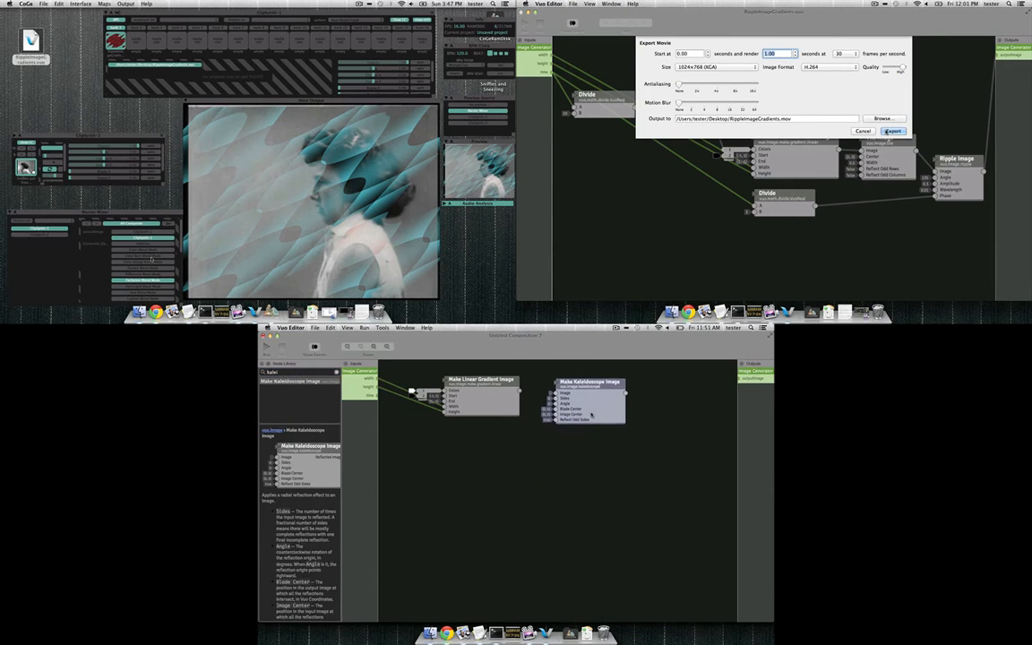
left_click_drag(520, 390, 557, 393)
left_click_drag(625, 392, 742, 379)
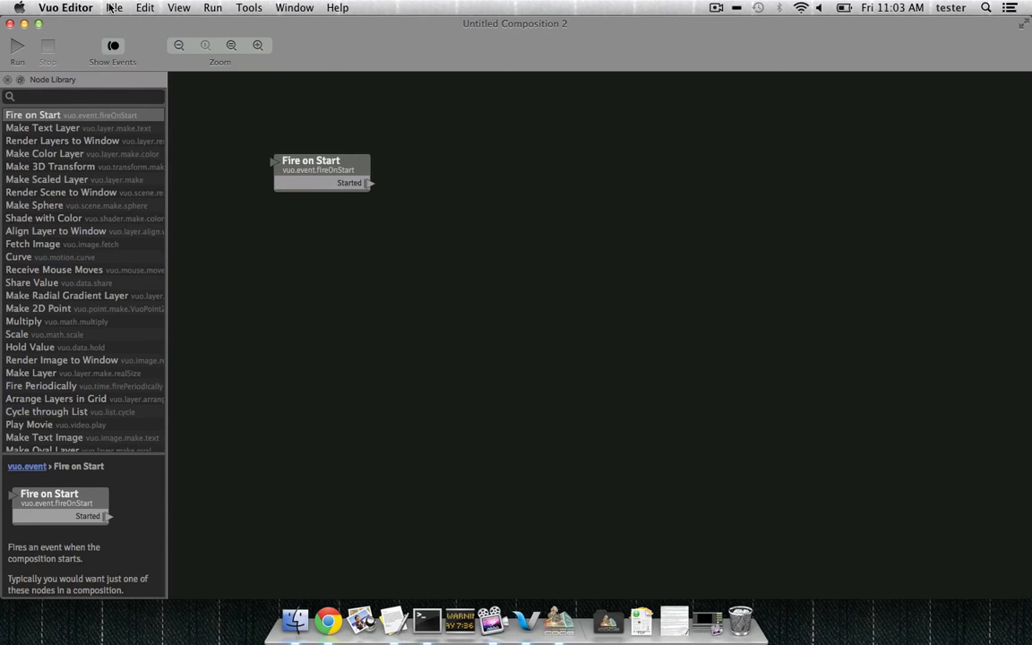
Browse the list of built-in example compositions and node set examples.
left_click(114, 7)
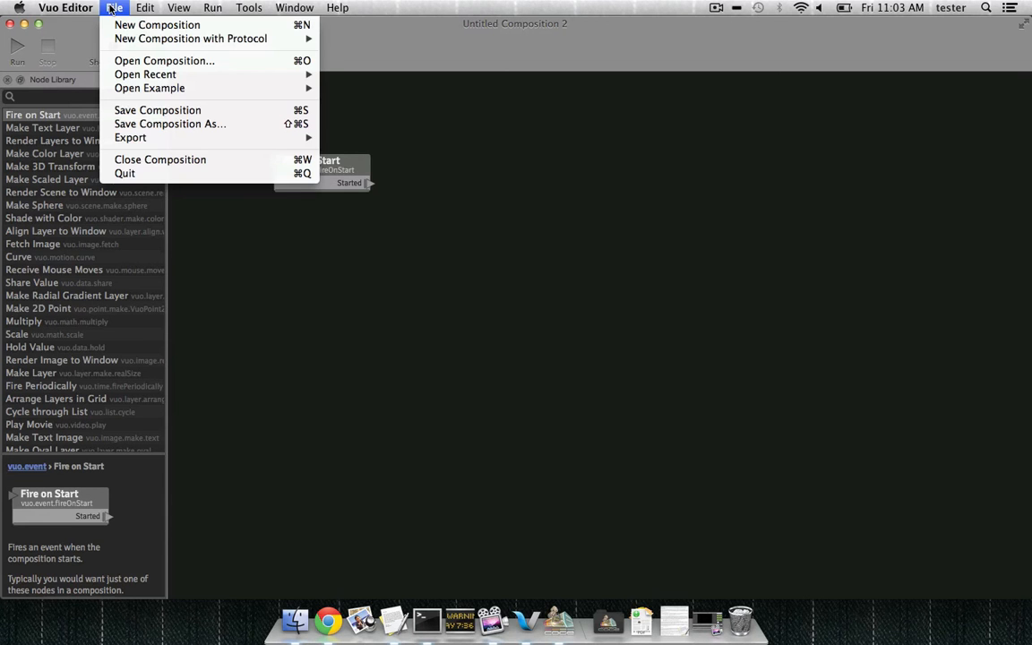
mouse_move(148, 88)
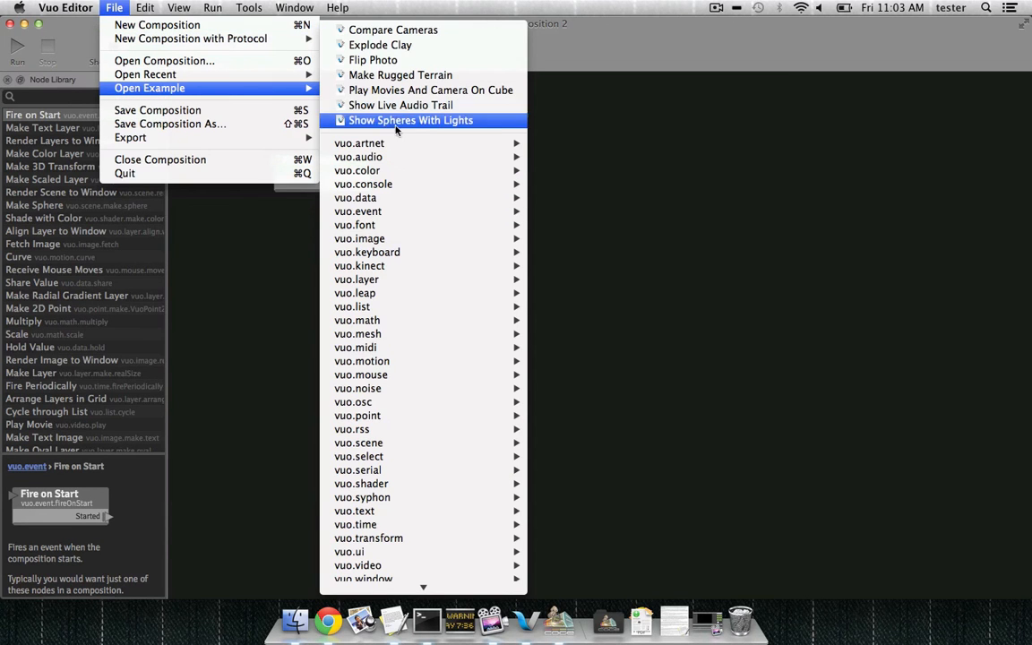
mouse_move(430, 584)
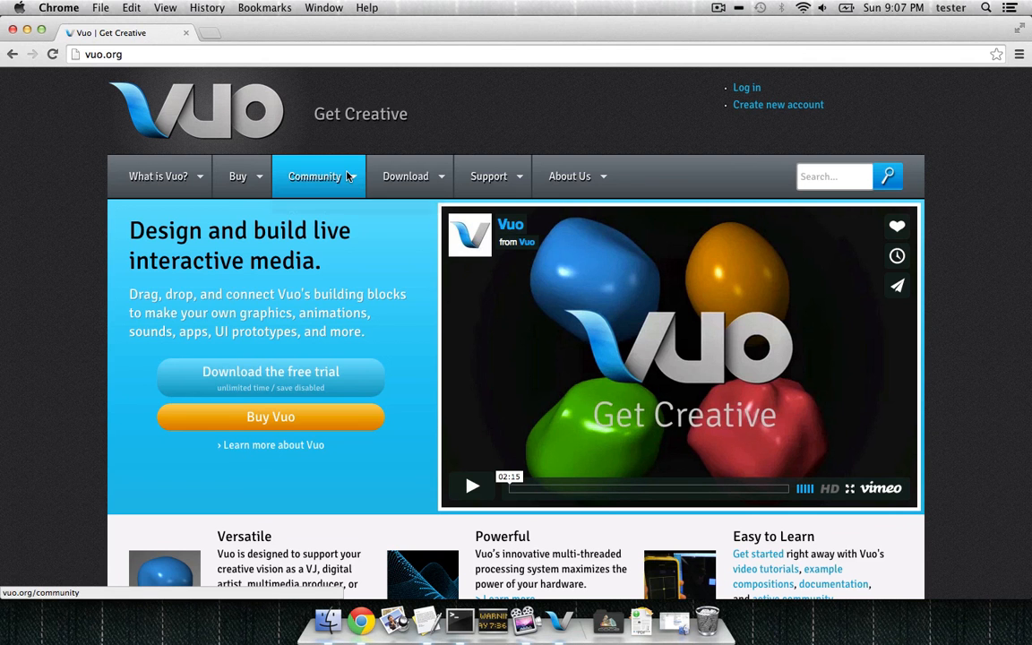
Open the community Composition Gallery on vuo.org in Chrome and filter it by the Image Generator protocol.
mouse_move(314, 176)
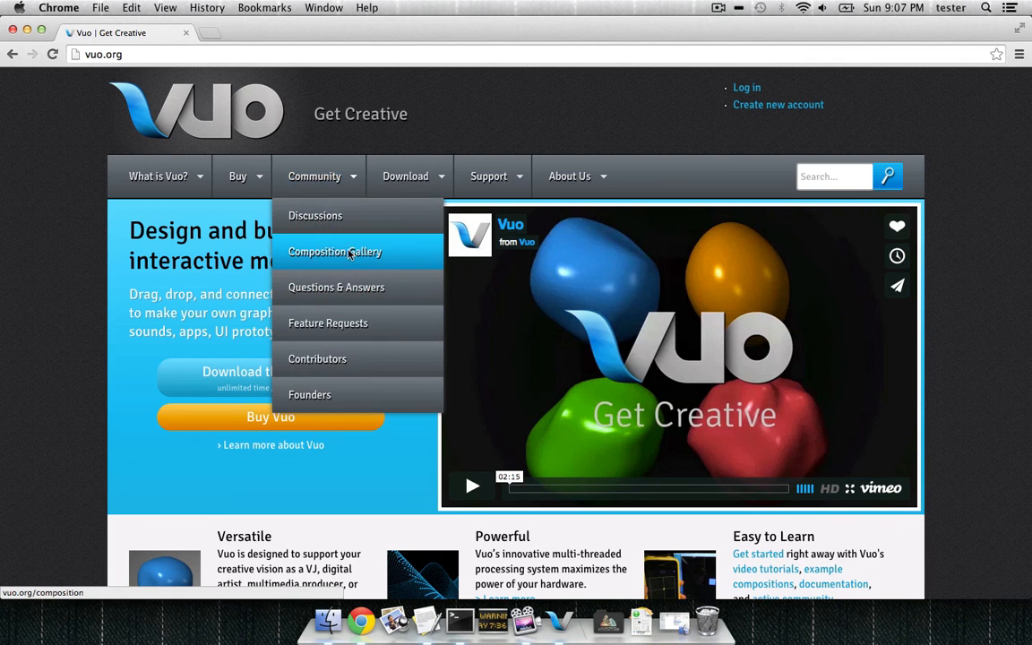
left_click(349, 260)
scroll(900, 452, "down", 10)
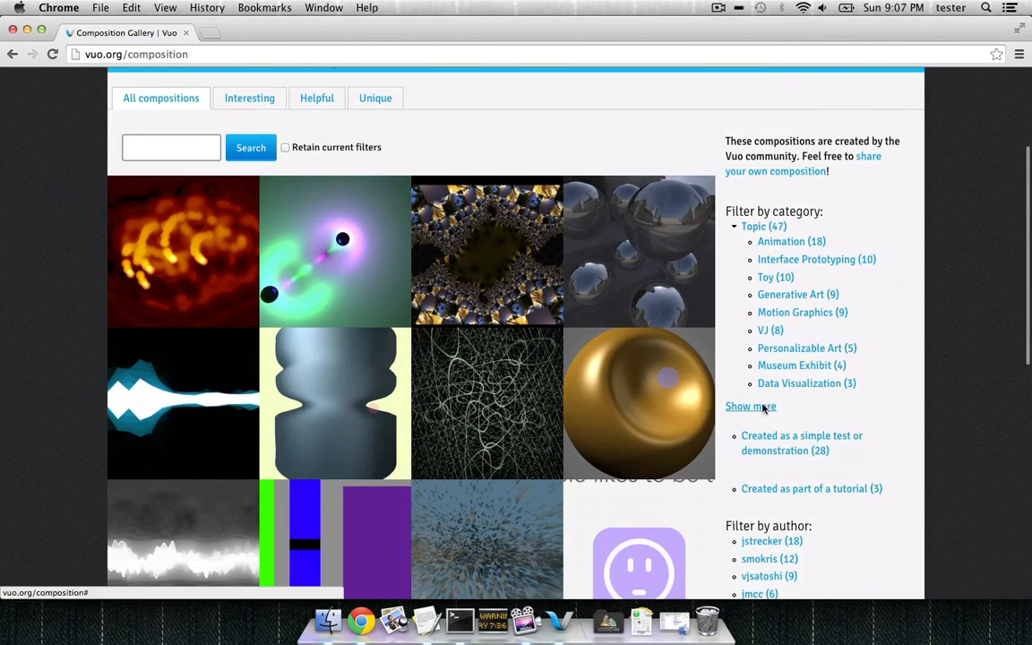
scroll(895, 465, "down", 5)
left_click(808, 501)
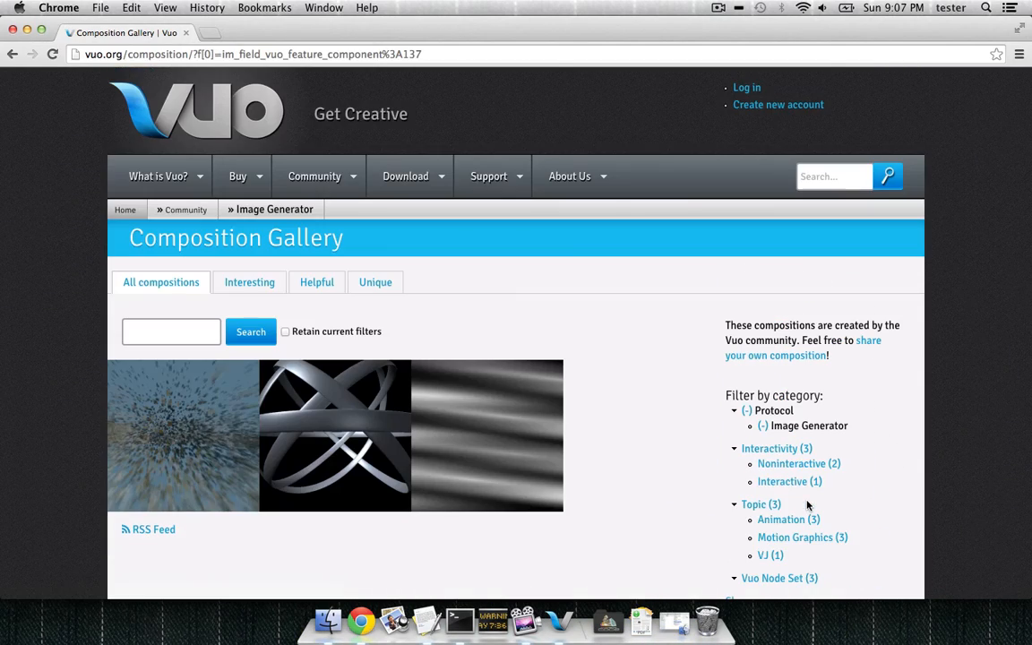